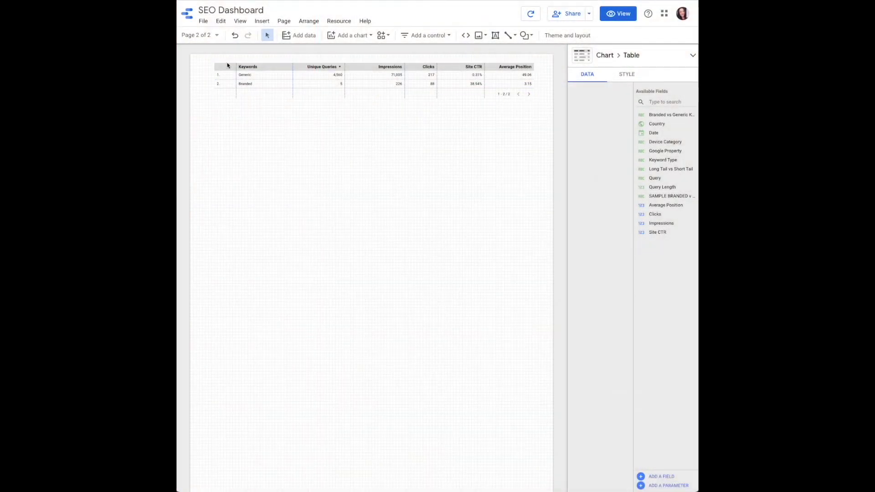
# Nudge the keyword table two steps lower on the page
pyautogui.click(252, 85)
pyautogui.press('Down')
pyautogui.press('Down')
pyautogui.press('Down')
pyautogui.press('Down')
pyautogui.press('Down')
pyautogui.press('Down')
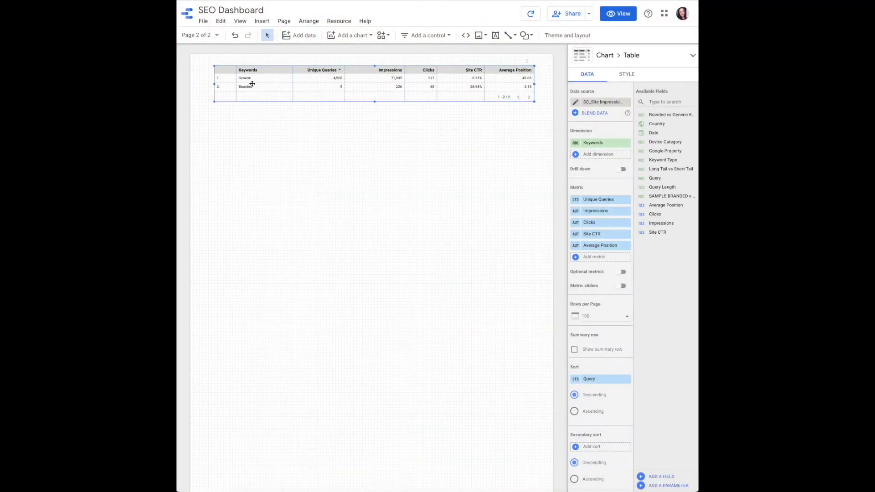
pyautogui.press('Down')
pyautogui.press('Down')
pyautogui.press('Down')
pyautogui.press('Down')
pyautogui.press('Down')
pyautogui.press('Down')
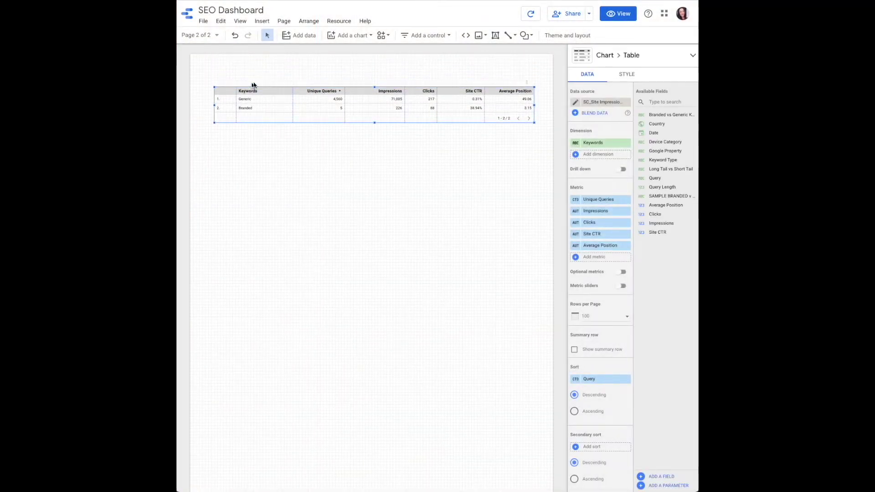
# Add a date range control at the top right of the page above the table
pyautogui.click(439, 39)
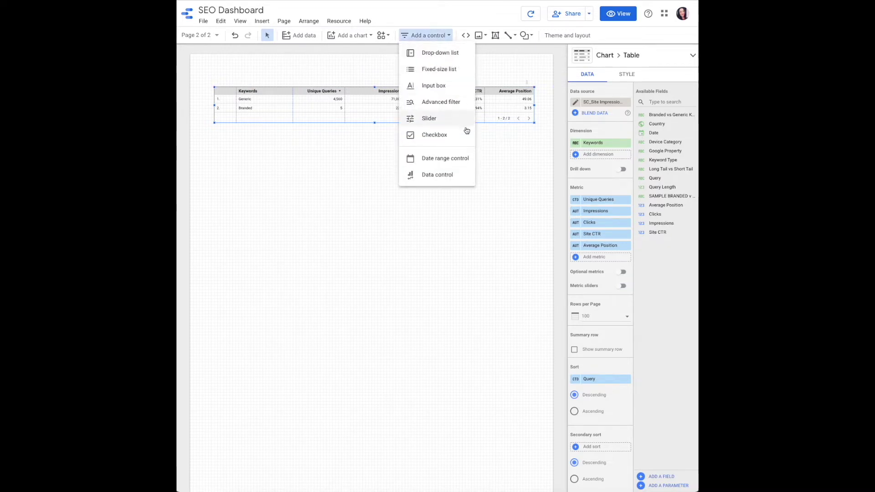
pyautogui.click(461, 157)
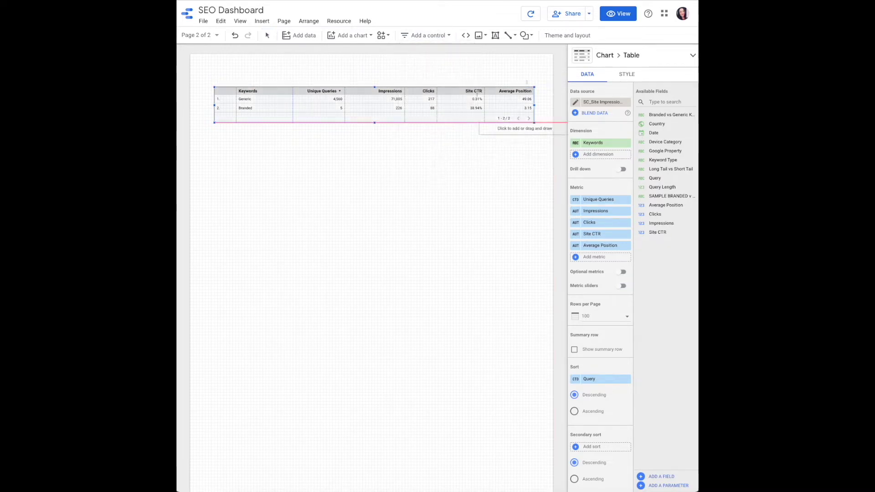
pyautogui.press('Escape')
pyautogui.click(441, 59)
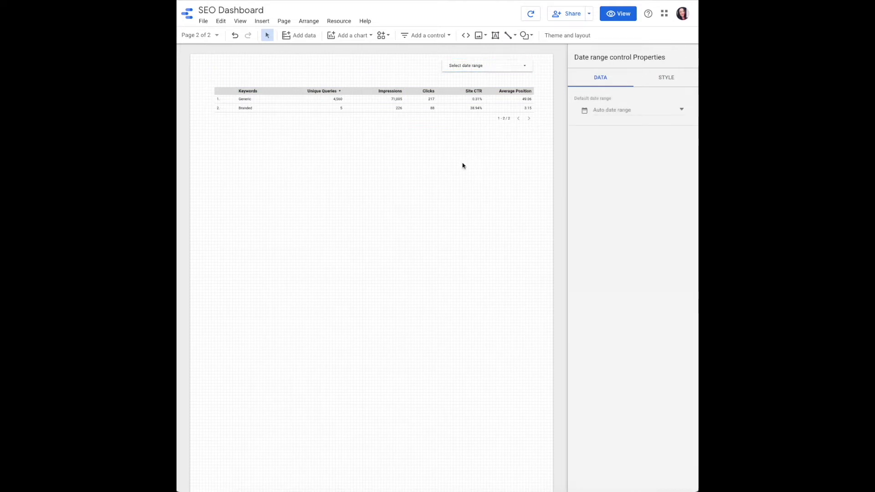
pyautogui.click(466, 167)
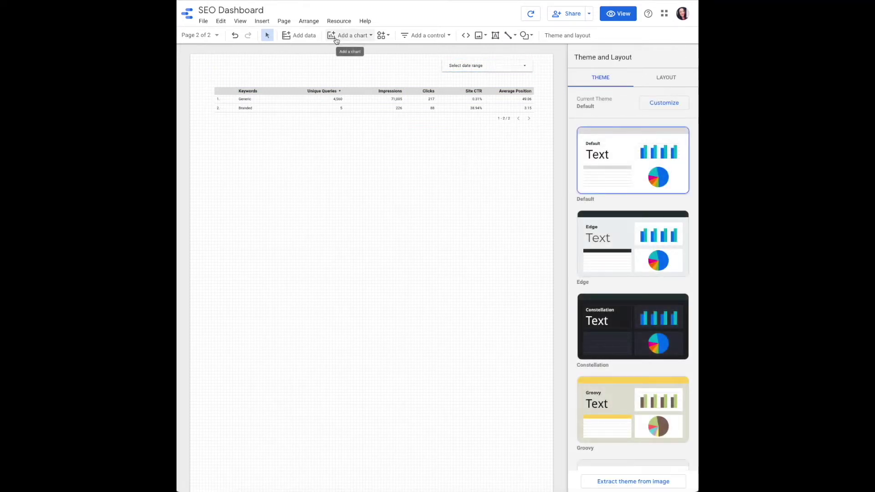
# Place a donut pie chart below the keyword table
pyautogui.click(336, 40)
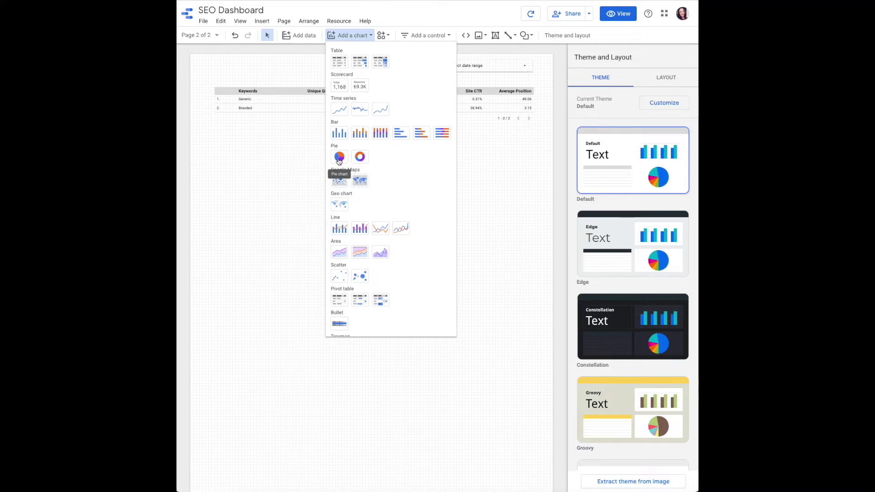
pyautogui.click(358, 158)
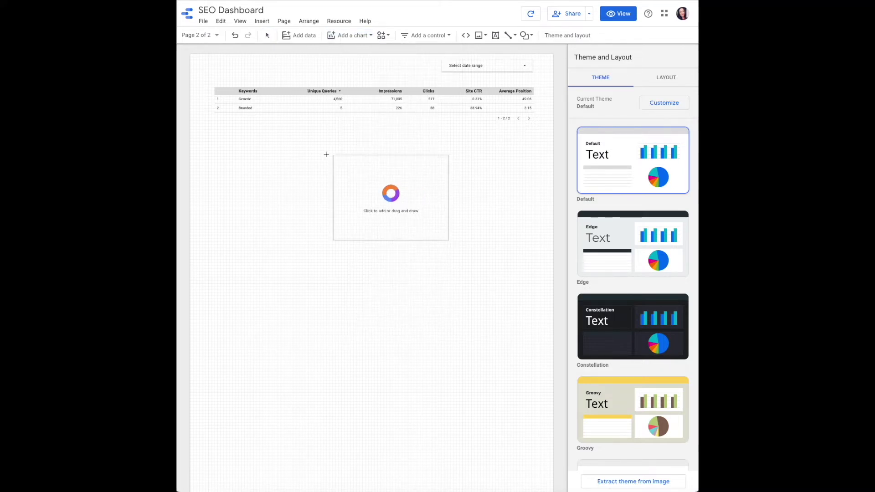
pyautogui.click(214, 124)
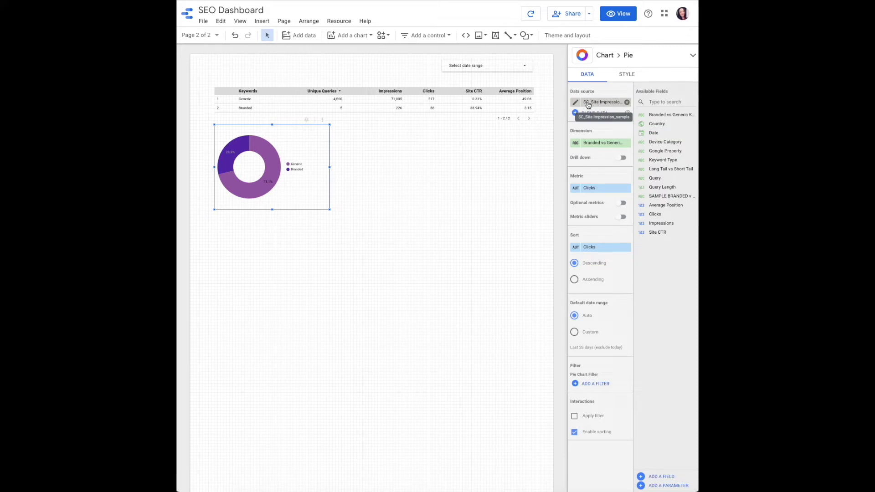
# Set the donut's dimension to Branded vs Generic and add Impressions as an optional metric
pyautogui.click(598, 143)
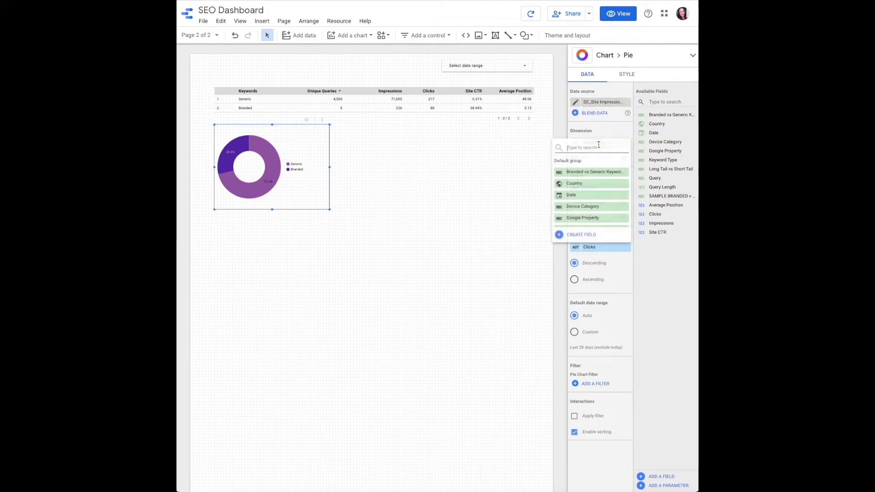
pyautogui.click(608, 175)
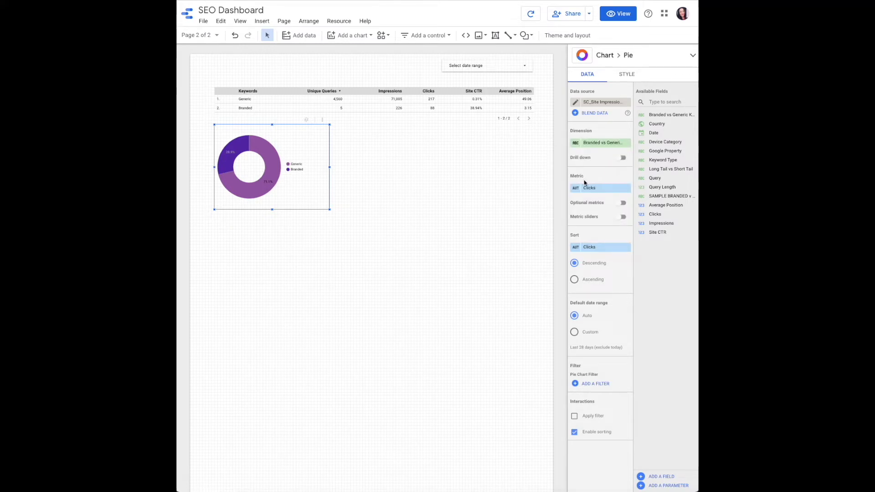
pyautogui.click(622, 202)
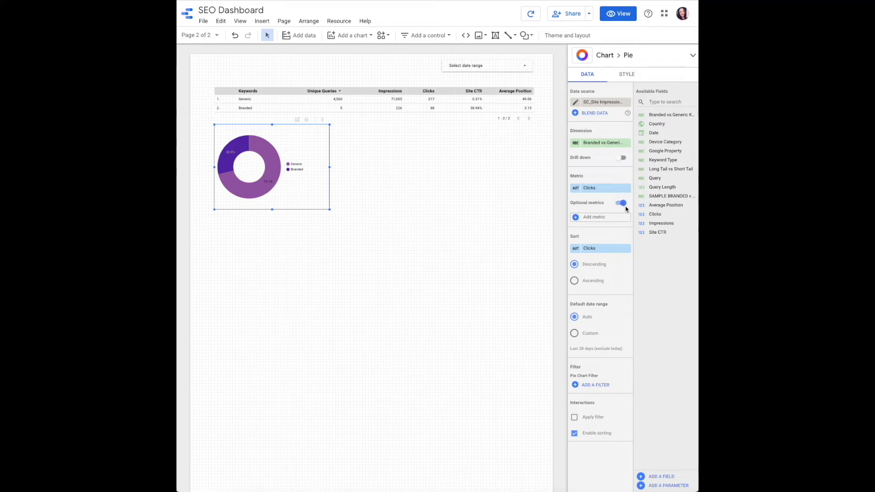
pyautogui.click(597, 219)
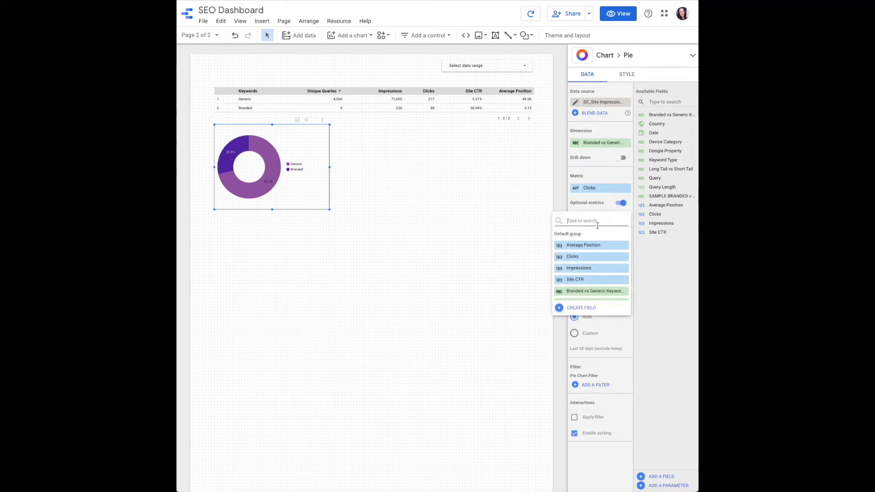
pyautogui.click(608, 272)
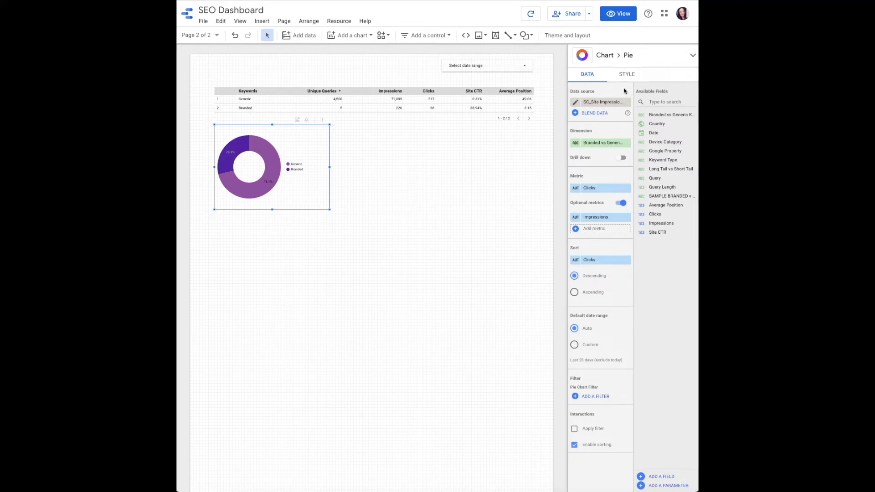
# Enlarge the donut hole into a thin ring and keep the Generic slice purple
pyautogui.click(626, 74)
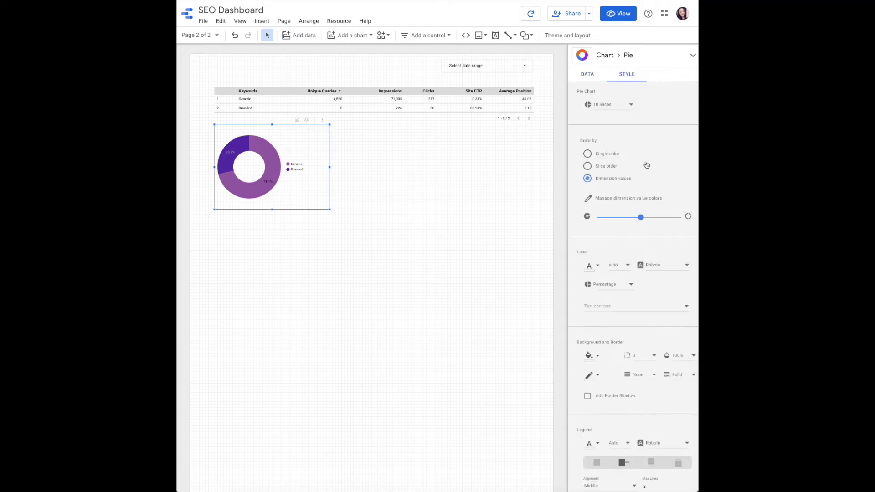
pyautogui.moveTo(641, 215); pyautogui.dragTo(663, 214)
pyautogui.click(628, 198)
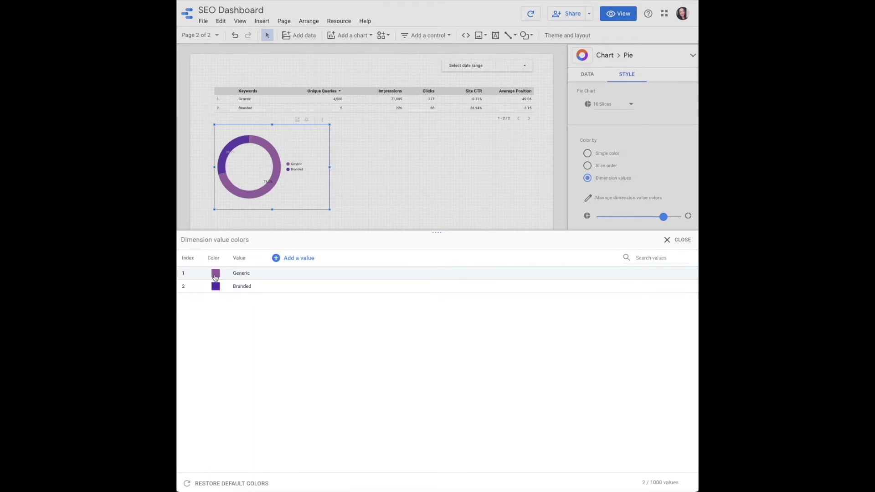
pyautogui.click(215, 275)
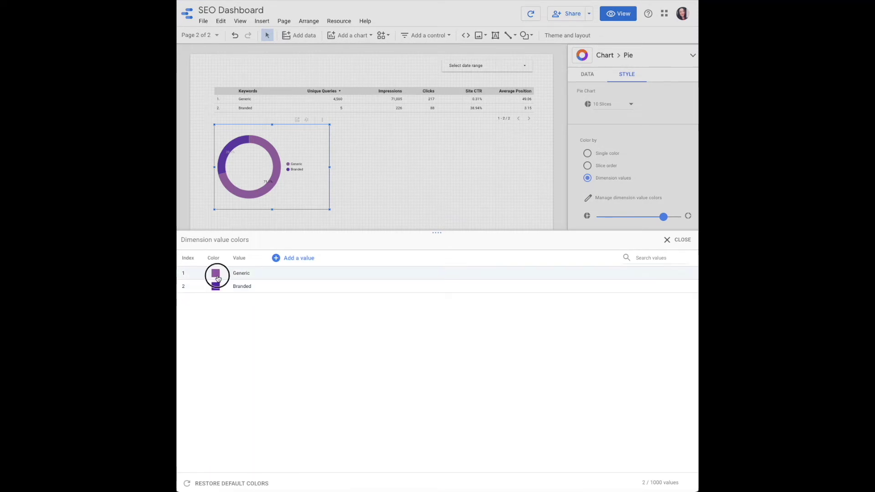
pyautogui.click(307, 290)
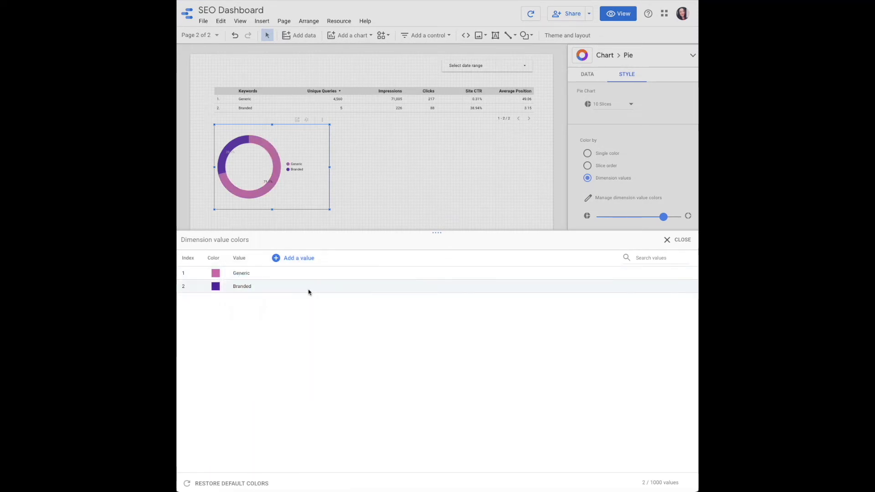
pyautogui.click(215, 276)
pyautogui.click(286, 291)
pyautogui.click(665, 240)
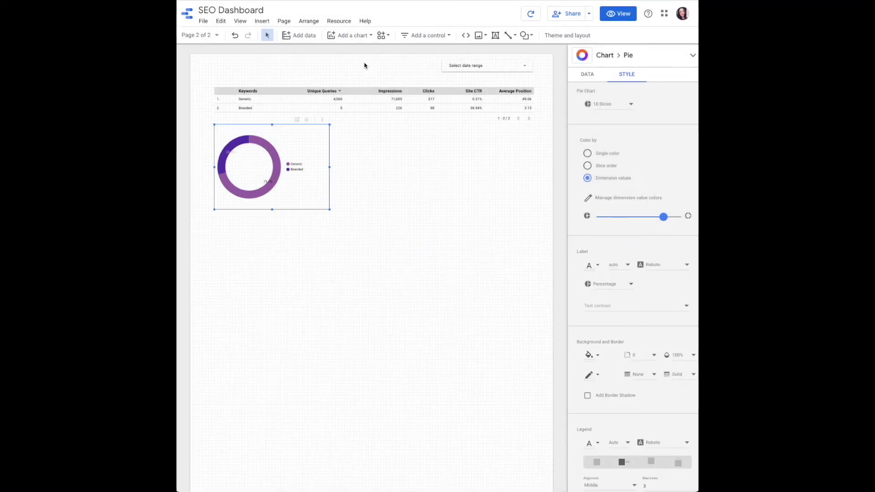
# Add a smoothed time series chart beside the donut, sized to match the keyword table
pyautogui.click(349, 35)
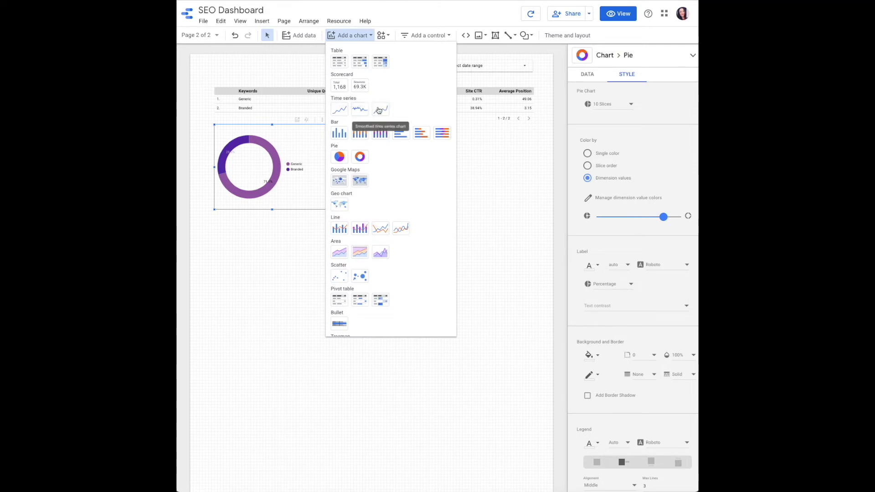
pyautogui.click(380, 110)
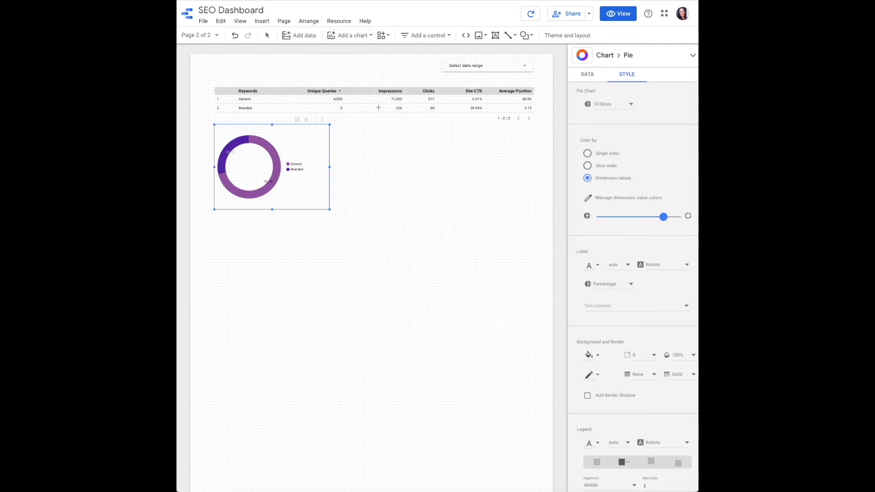
pyautogui.click(346, 126)
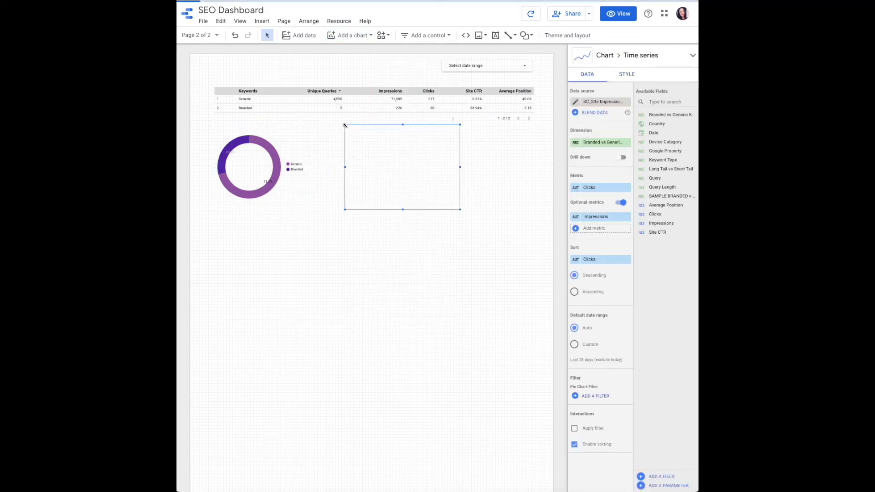
pyautogui.moveTo(459, 208); pyautogui.dragTo(525, 221)
pyautogui.moveTo(422, 162); pyautogui.dragTo(416, 163)
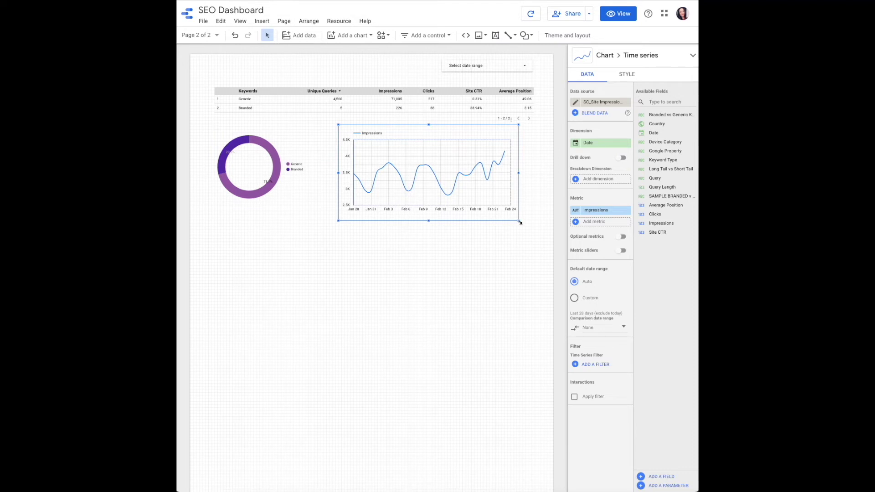
pyautogui.moveTo(519, 221); pyautogui.dragTo(530, 223)
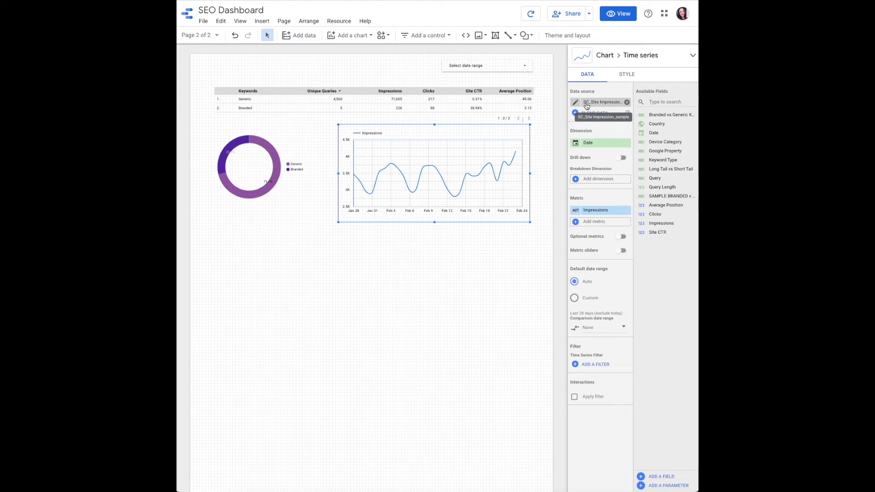
pyautogui.click(576, 143)
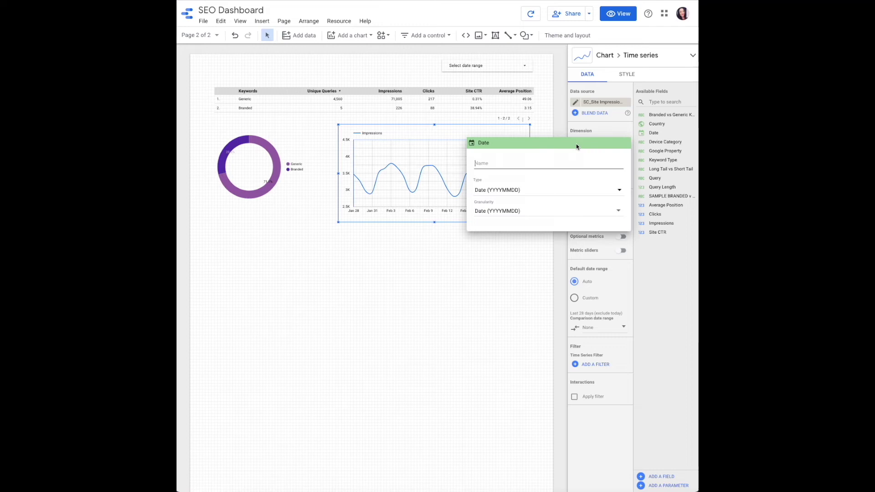
# Change the Date dimension's type to Year Month (YYYYMM)
pyautogui.click(564, 190)
pyautogui.moveTo(538, 223)
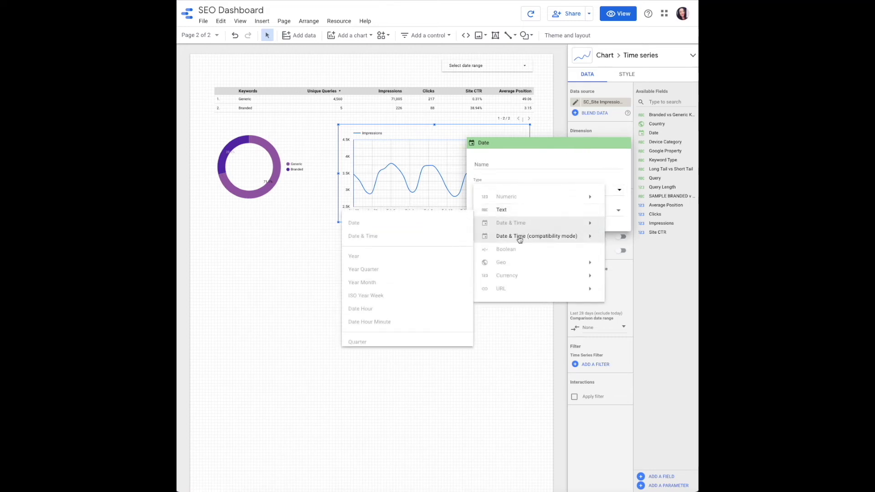
pyautogui.moveTo(525, 236)
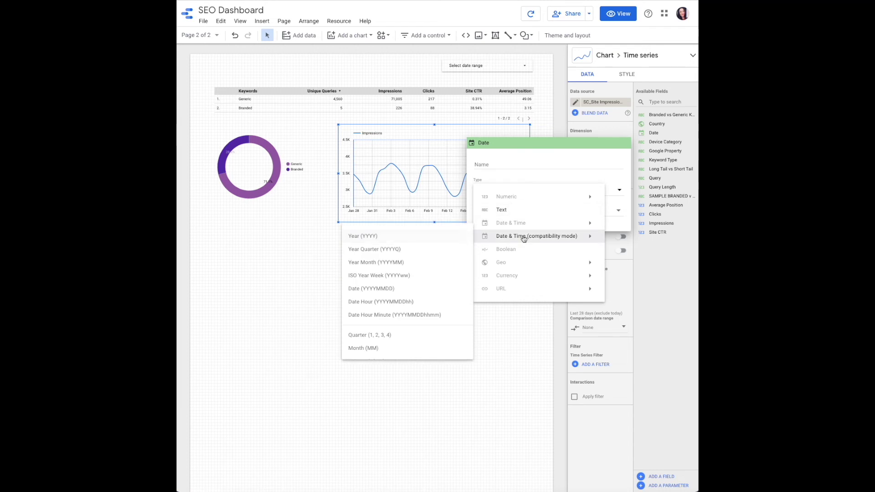
pyautogui.click(429, 261)
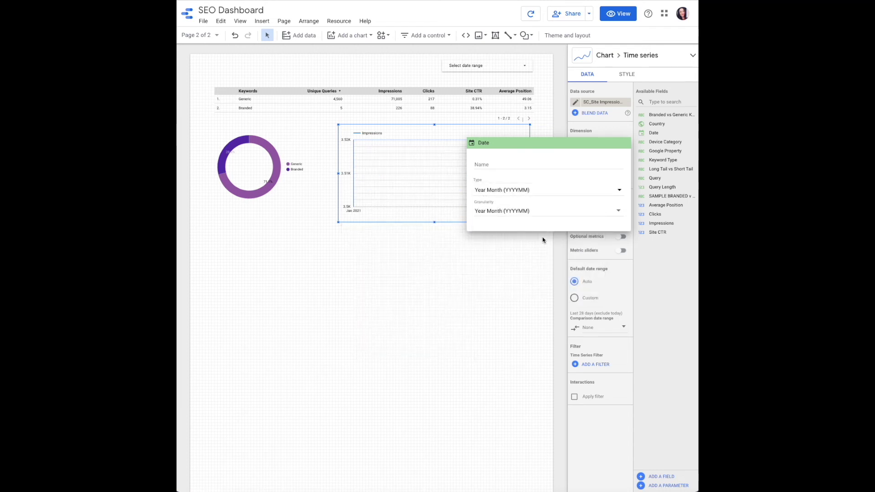
pyautogui.click(560, 251)
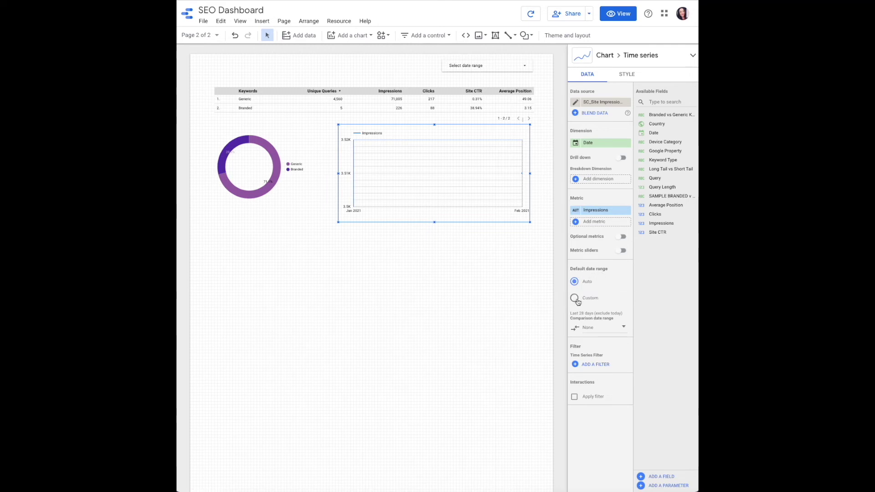
# Set the chart's default date range from today minus 13 months to today minus 1 month
pyautogui.click(592, 300)
pyautogui.click(614, 316)
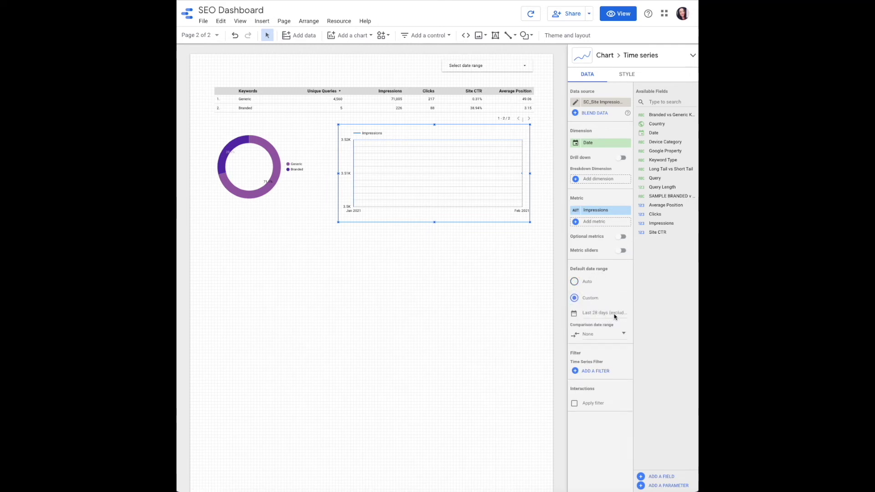
pyautogui.click(615, 319)
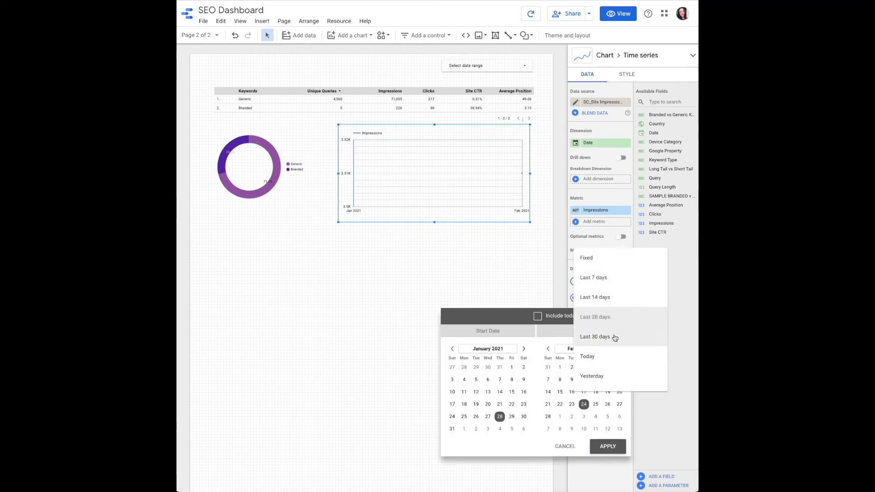
pyautogui.scroll(-5, 614, 337)
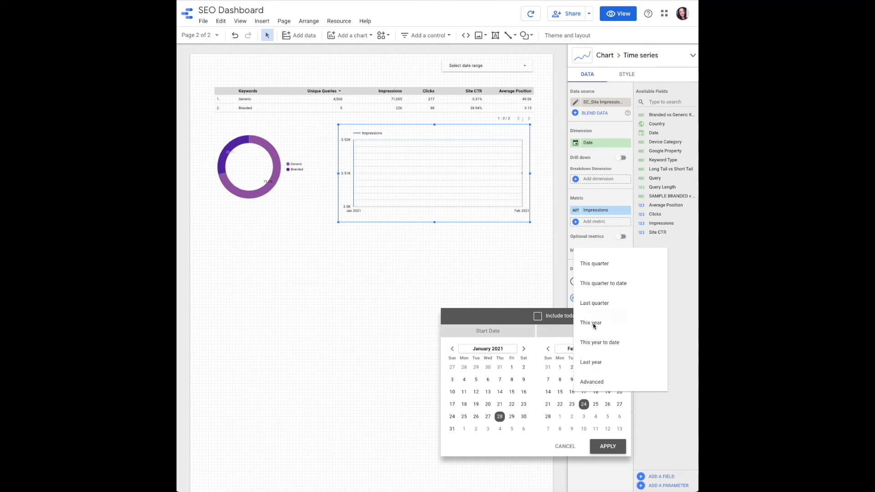
pyautogui.press('Escape')
pyautogui.click(614, 317)
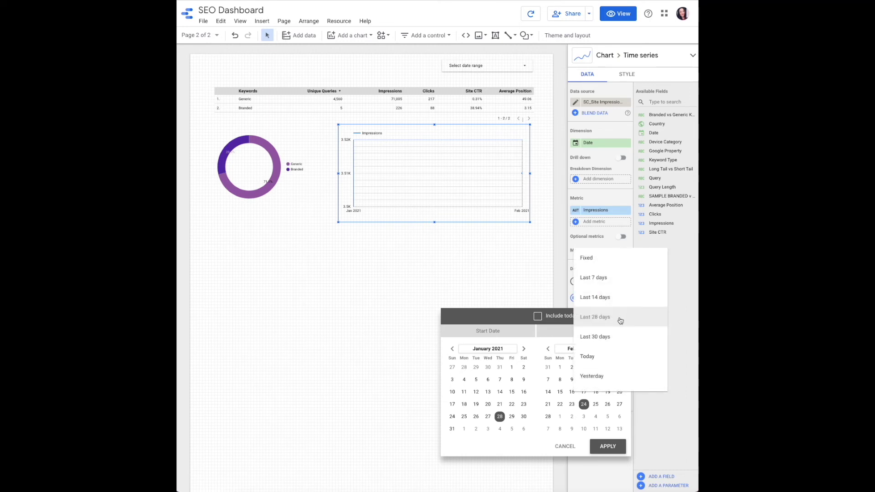
pyautogui.scroll(-5, 612, 377)
pyautogui.click(611, 383)
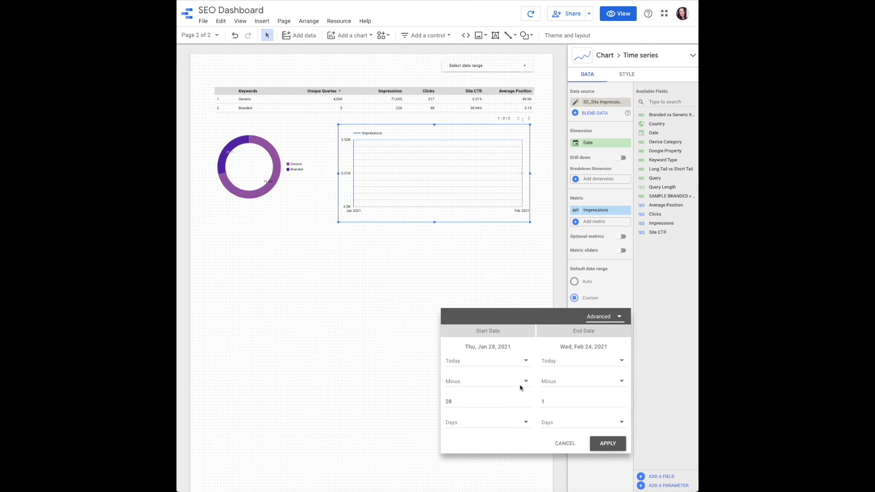
pyautogui.doubleClick(449, 401)
pyautogui.write('13')
pyautogui.click(524, 421)
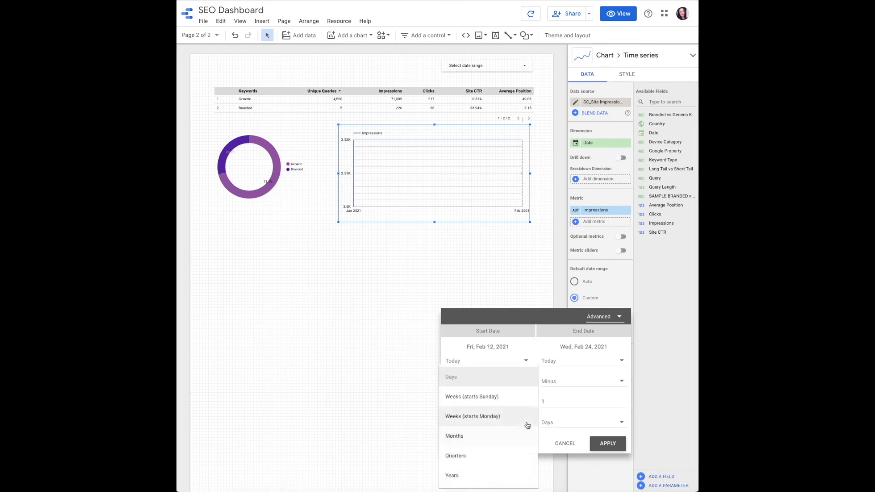
pyautogui.click(523, 435)
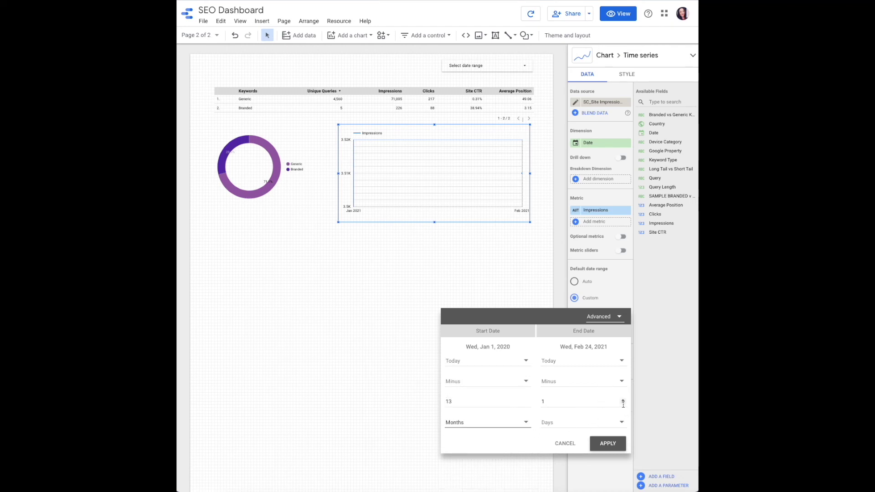
pyautogui.click(622, 424)
pyautogui.click(617, 434)
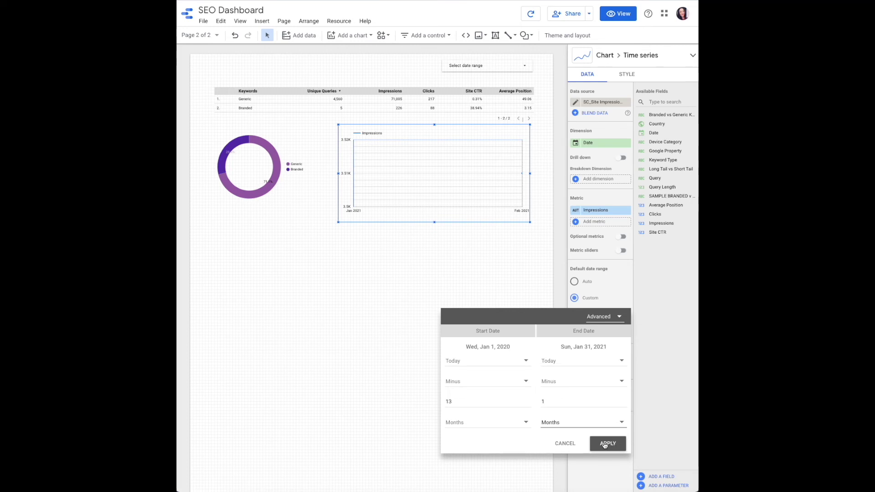
pyautogui.click(607, 444)
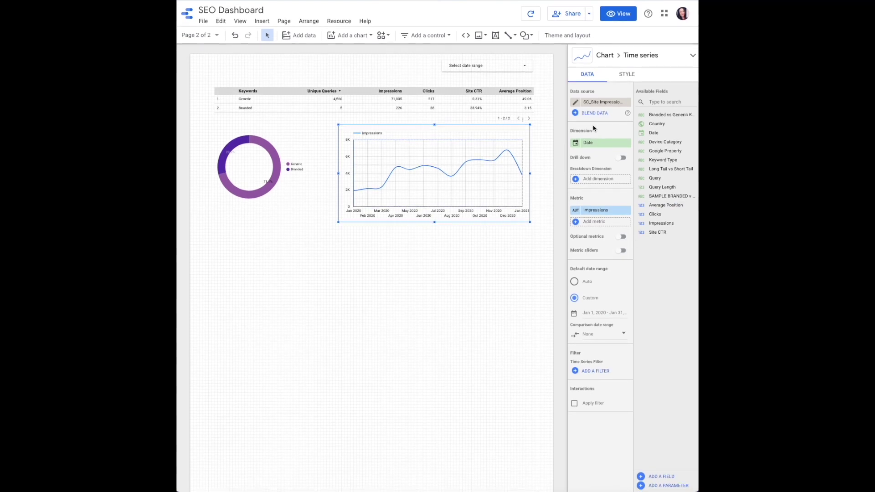
# Add Branded vs Generic as the time series breakdown dimension
pyautogui.click(581, 180)
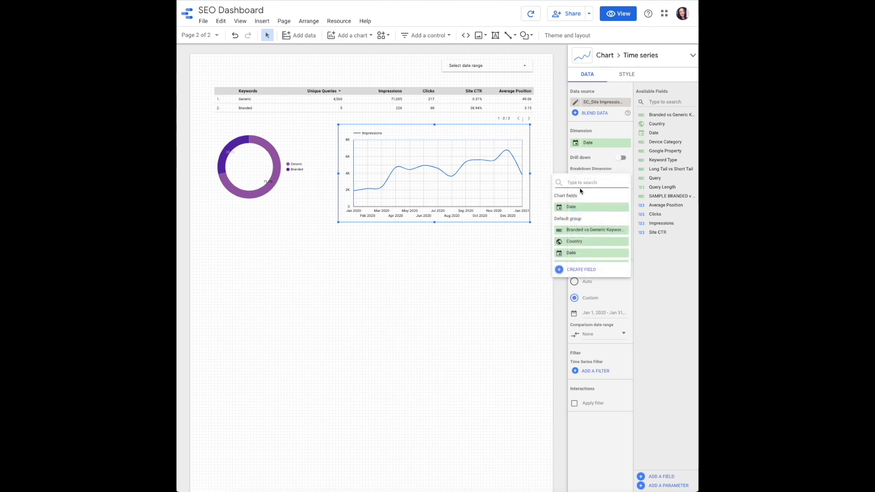
pyautogui.click(593, 230)
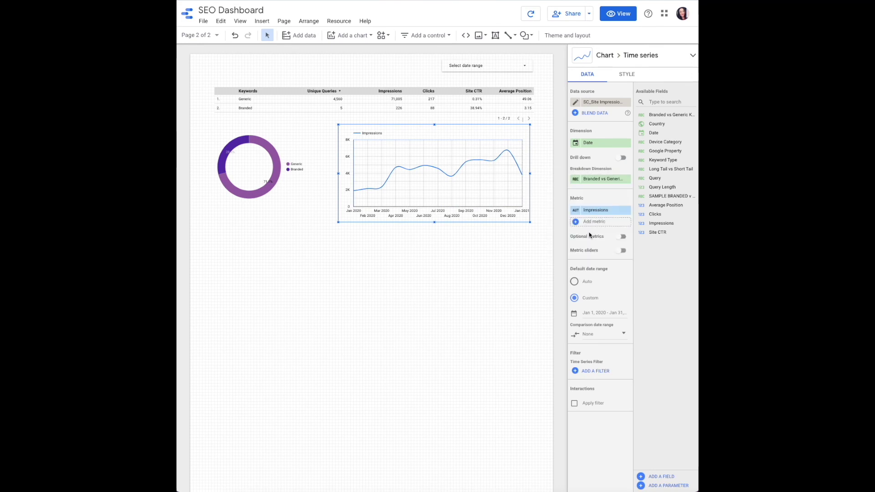
pyautogui.click(542, 212)
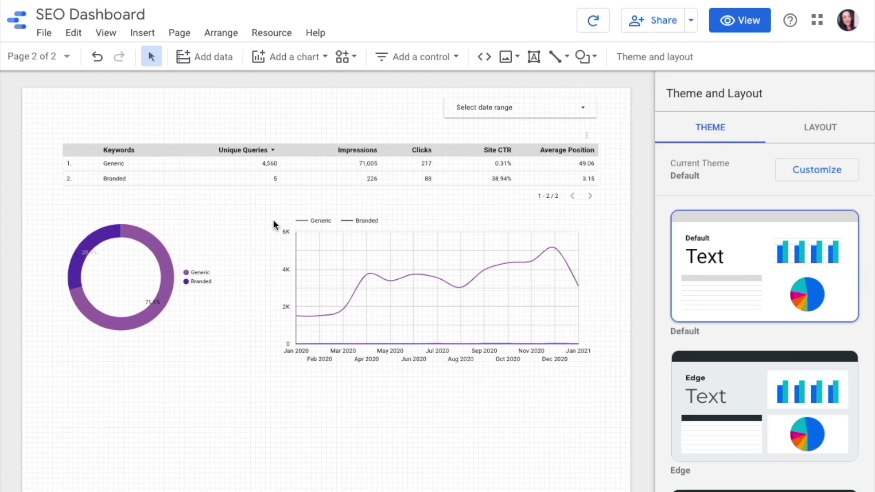
# In view mode, filter the report to Last quarter (Oct 1 – Dec 31, 2020)
pyautogui.click(635, 14)
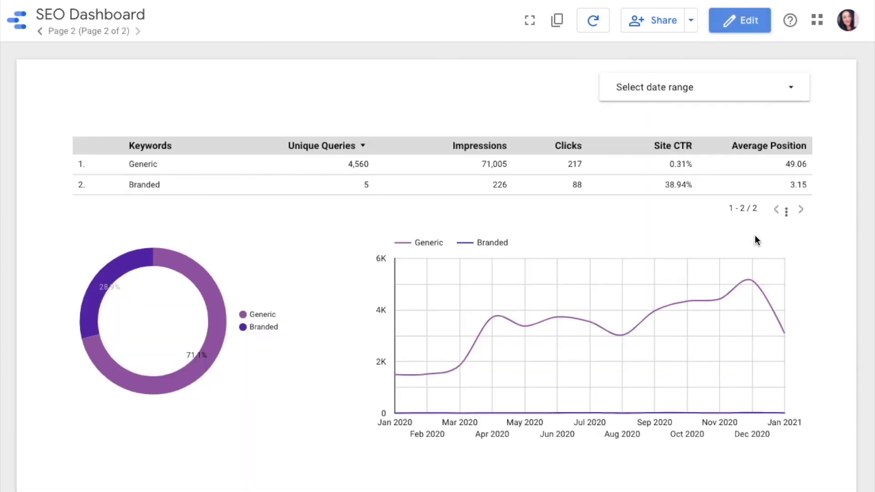
pyautogui.click(750, 91)
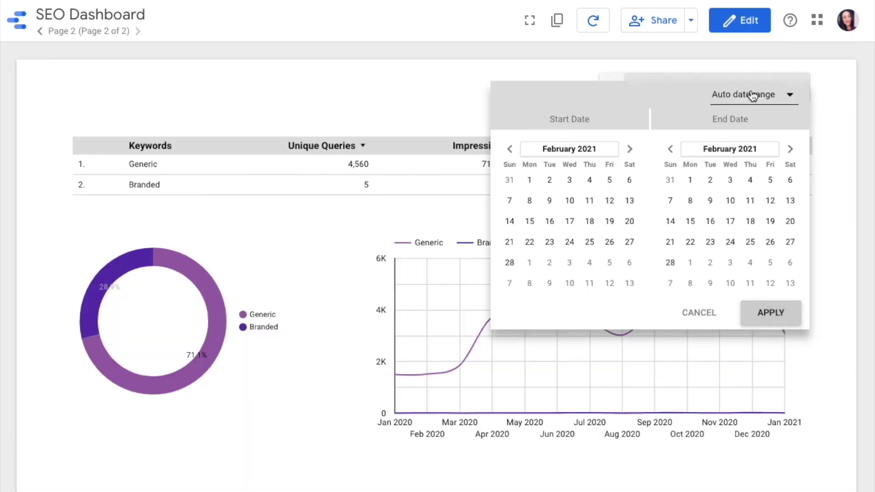
pyautogui.click(750, 89)
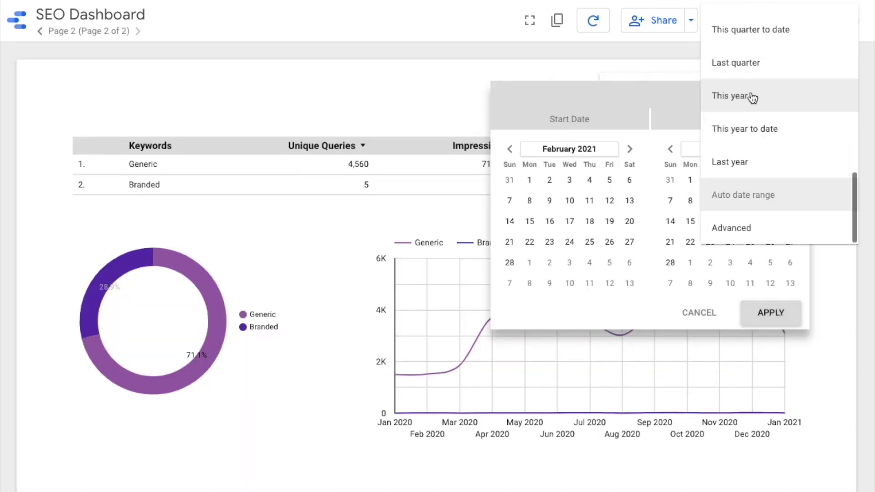
pyautogui.click(752, 62)
pyautogui.click(764, 322)
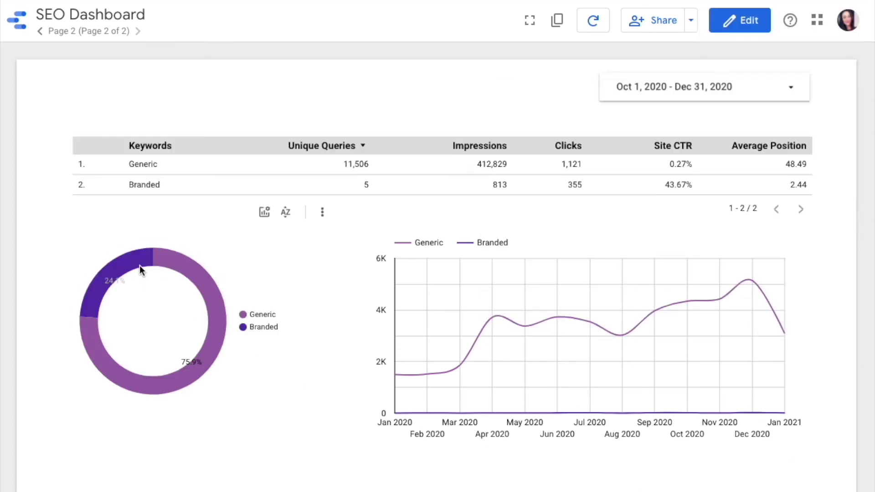
pyautogui.click(185, 269)
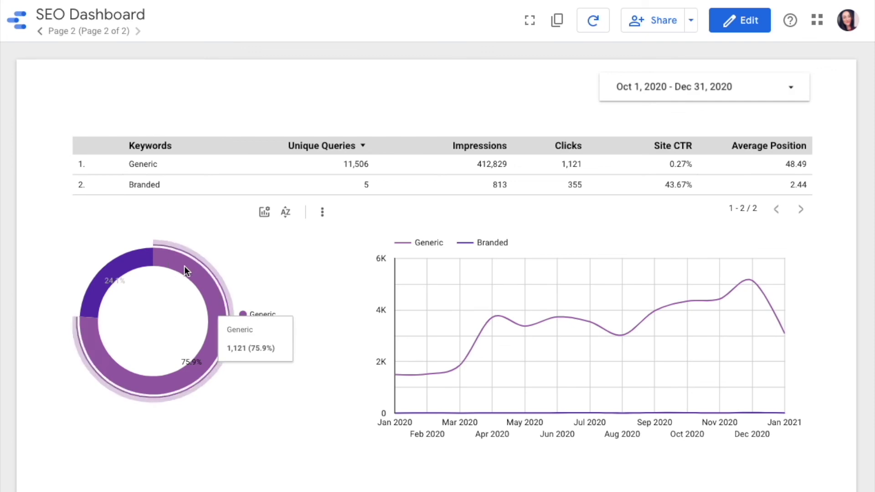